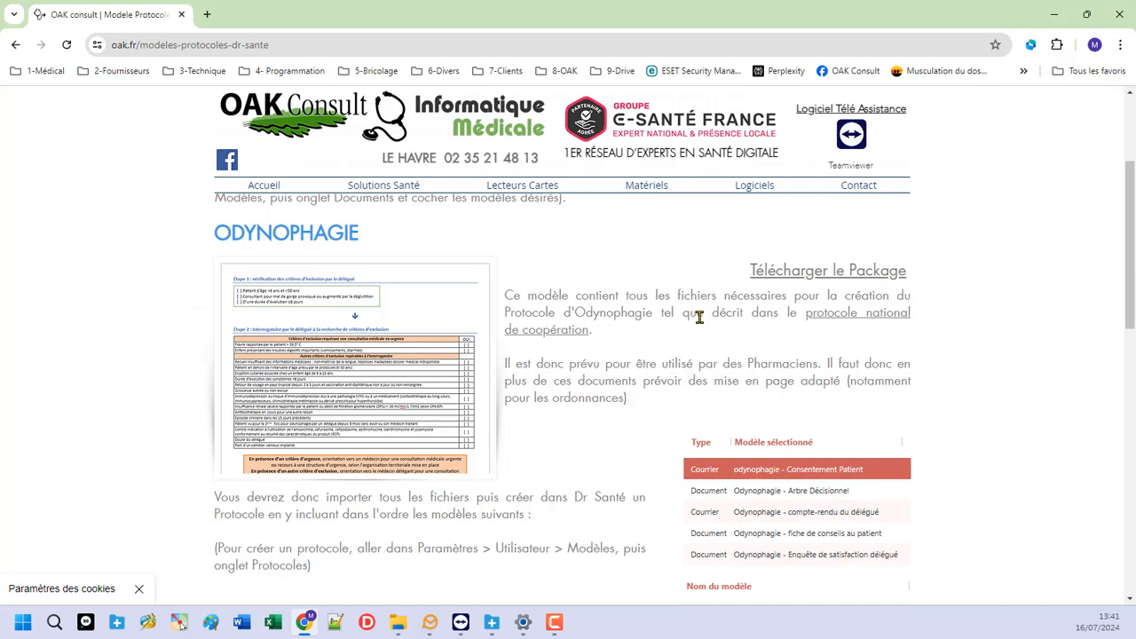
Step: Switch to DrSanté and open the model list (Modèles) in the user settings
click(1054, 14)
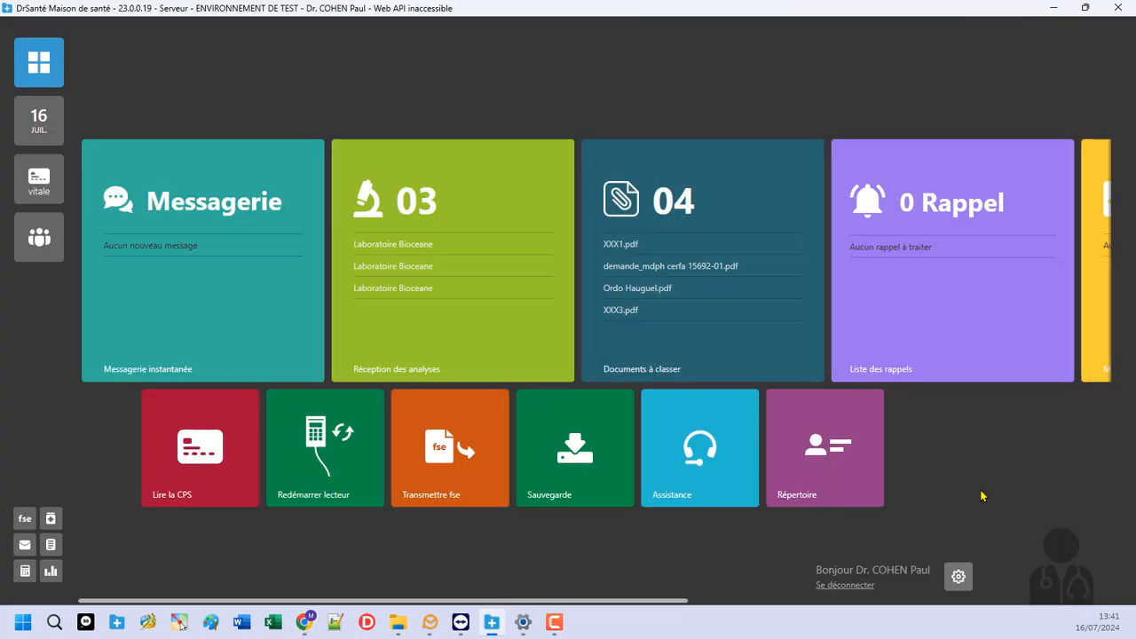
click(958, 579)
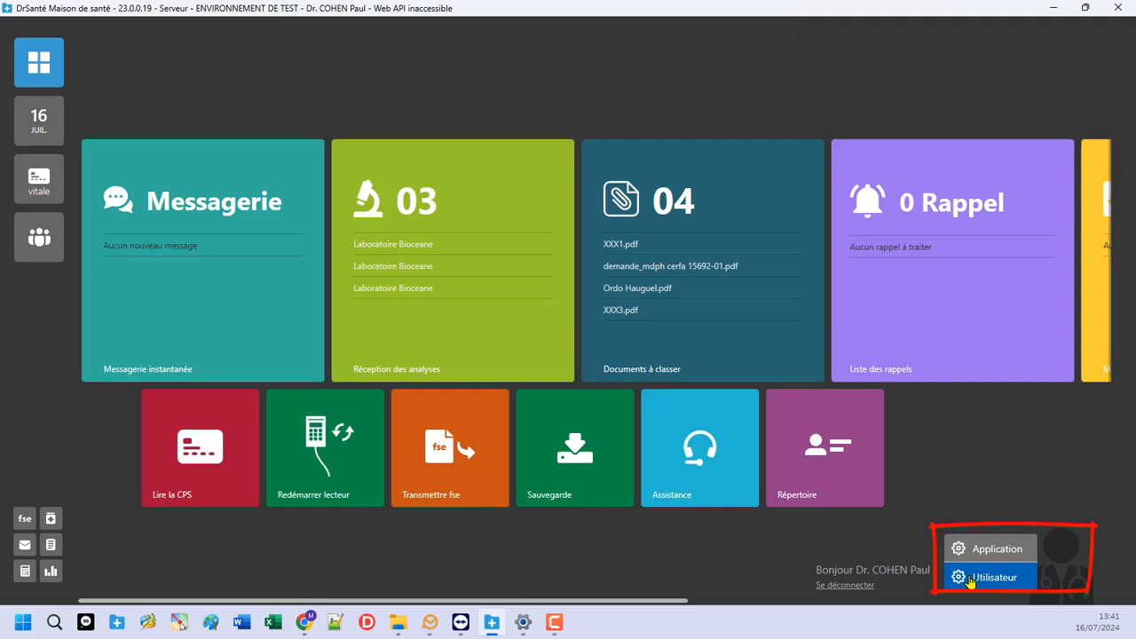
click(970, 582)
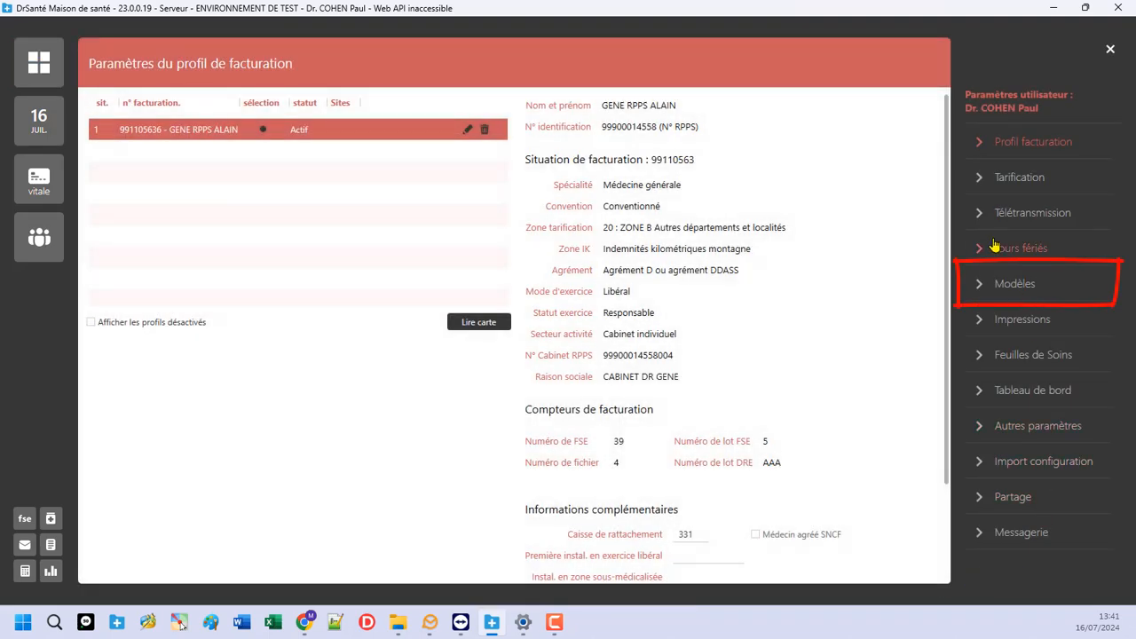
click(1021, 284)
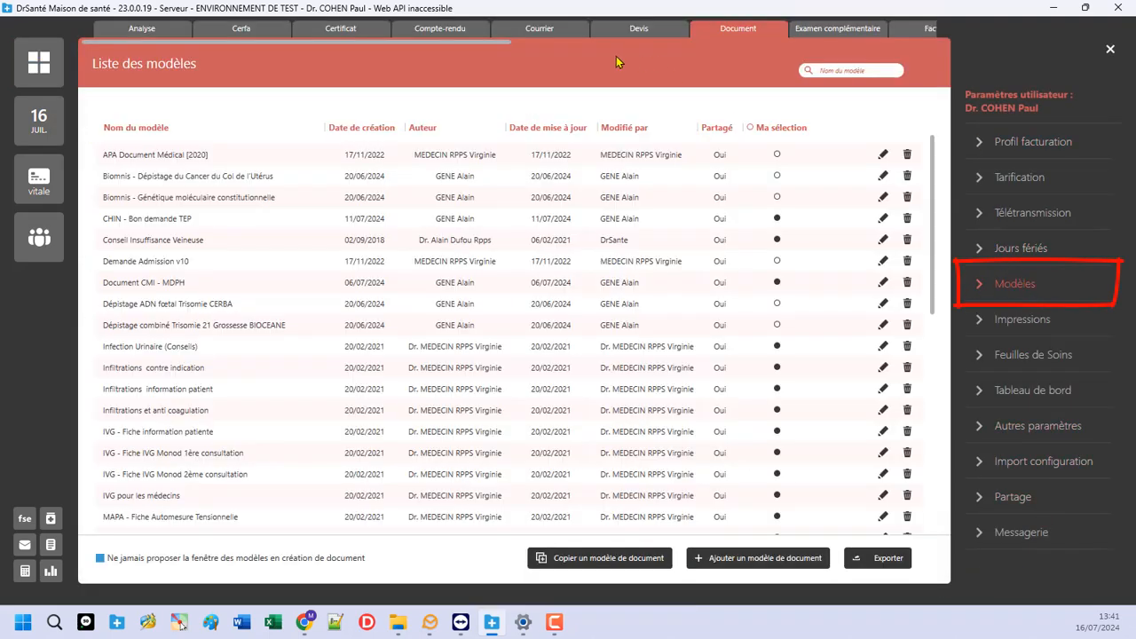
Step: Search the document models and the letter models (Courrier) for "ODY"
click(842, 71)
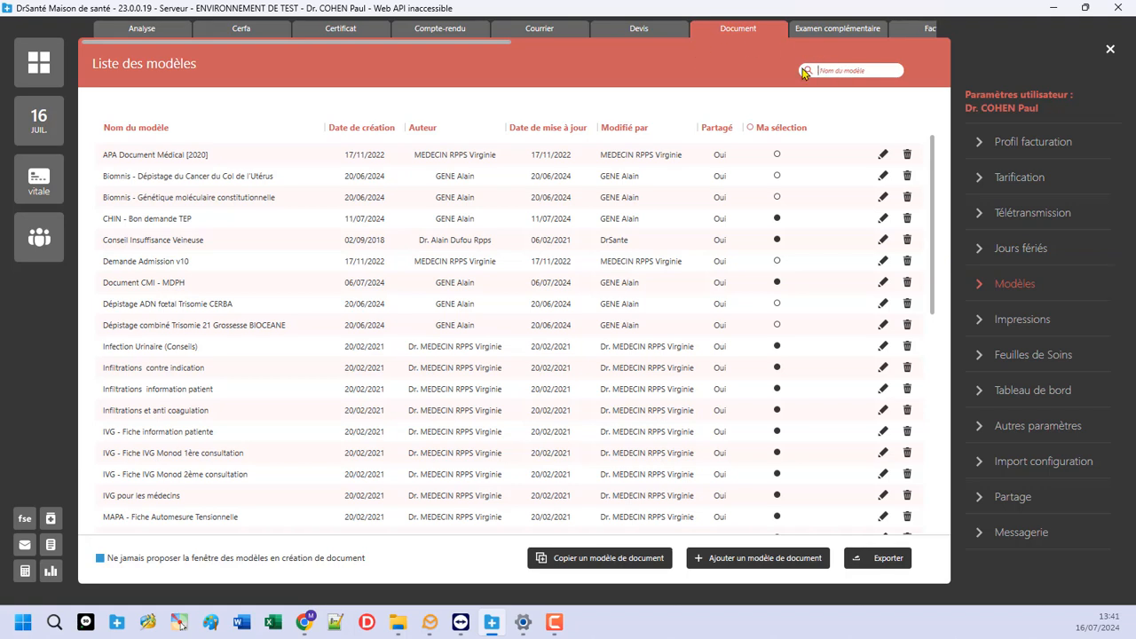
text(ODY)
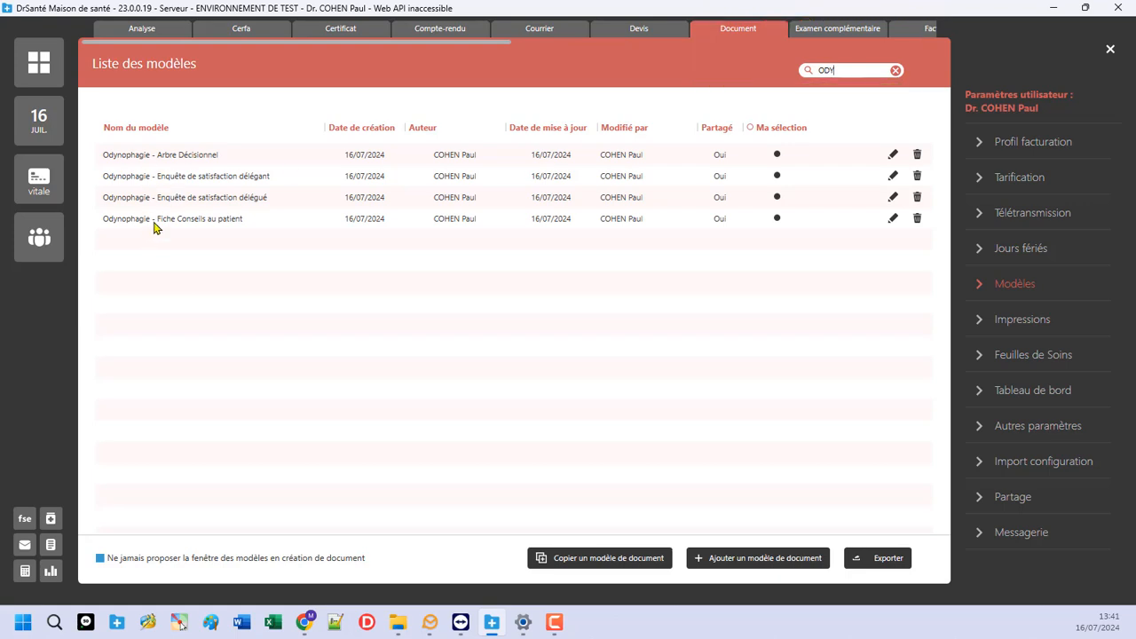
click(535, 28)
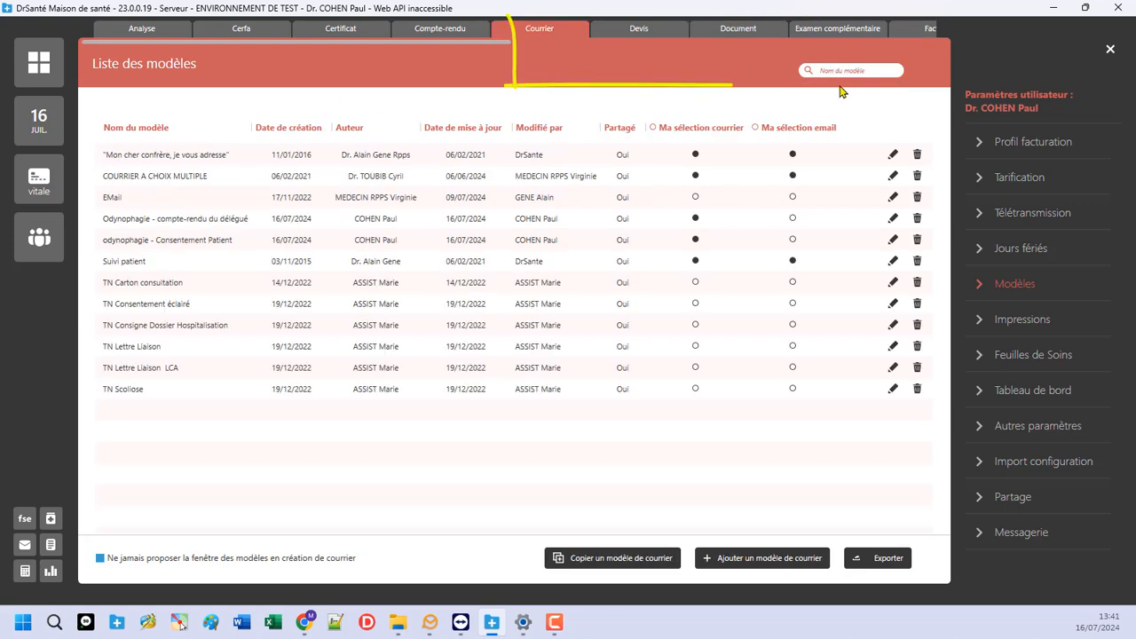
click(833, 71)
text(ODY)
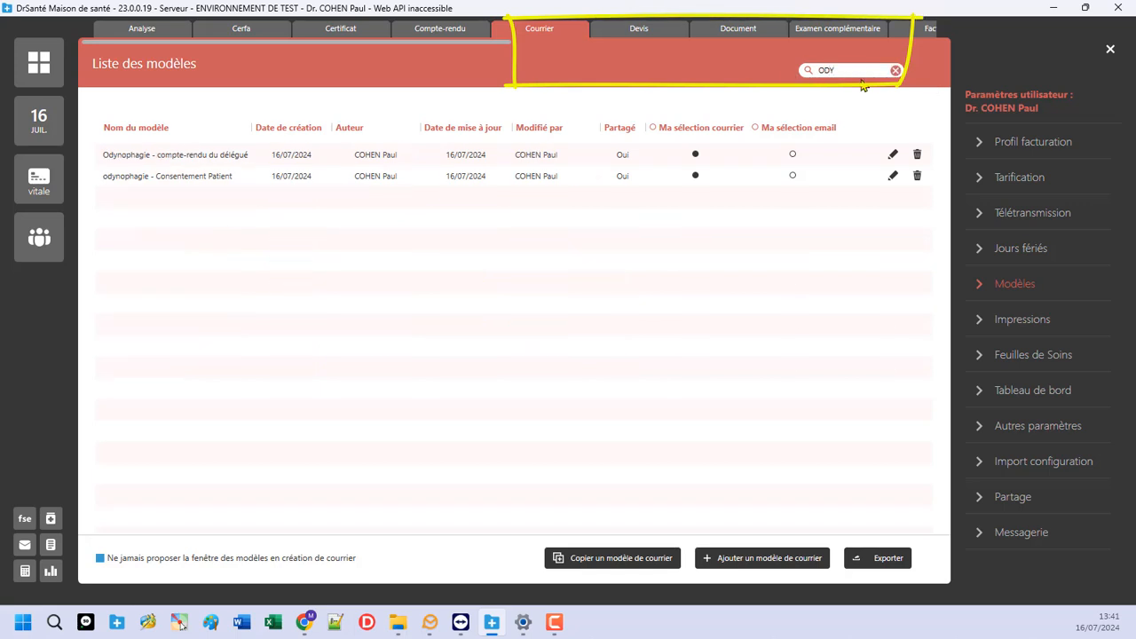
Step: Start a new protocol model in the Protocoles category and name it ODYNOPHAGIE
click(764, 43)
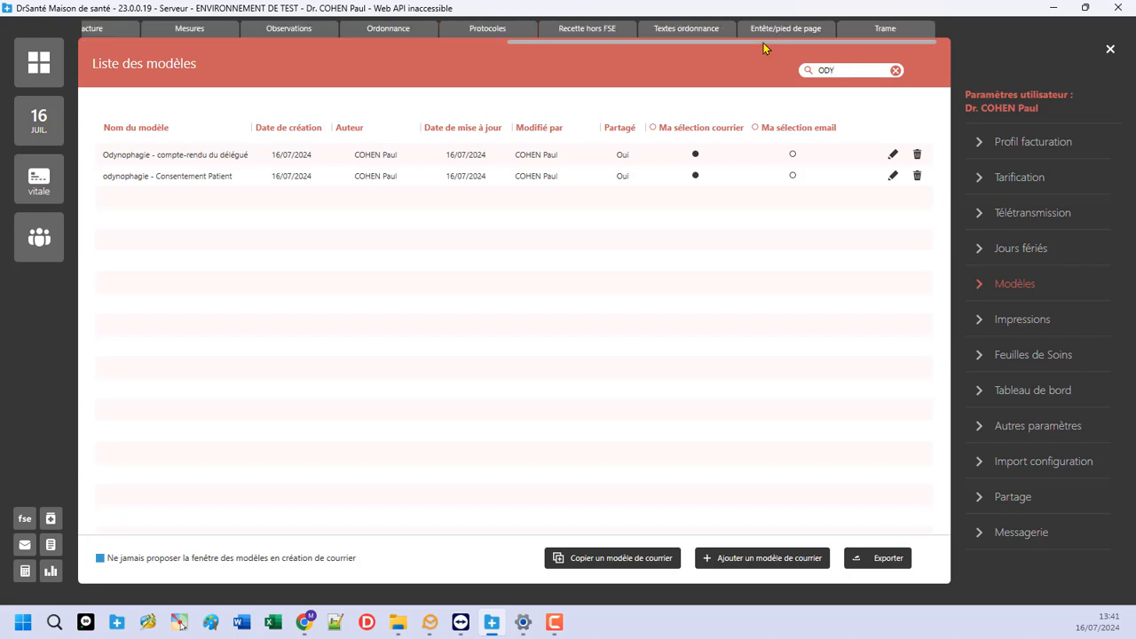
click(480, 31)
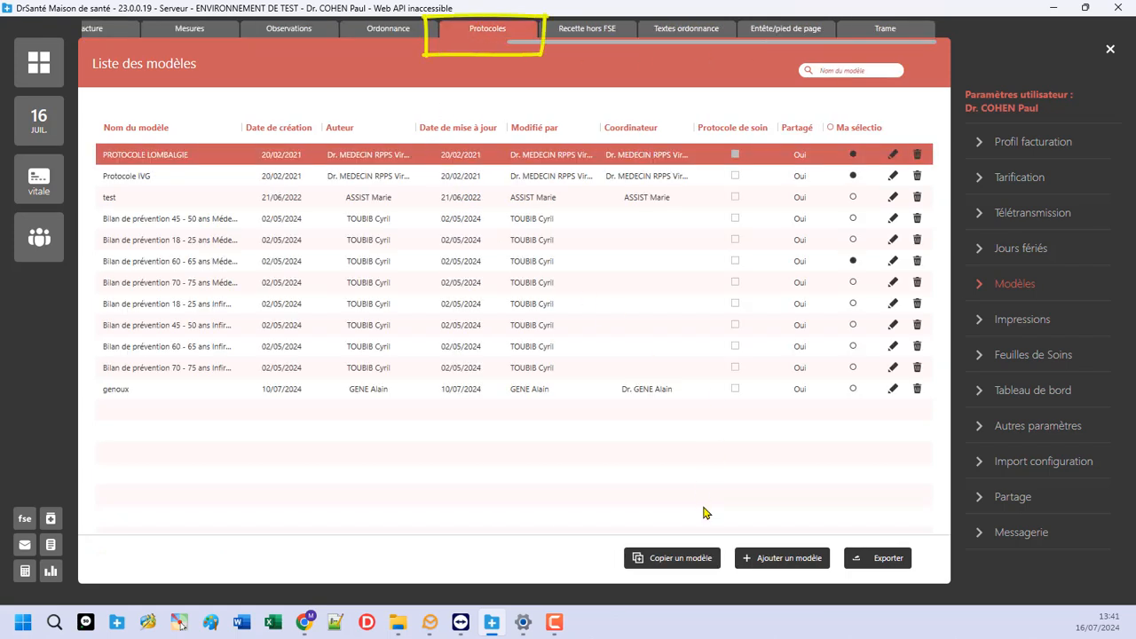
click(768, 558)
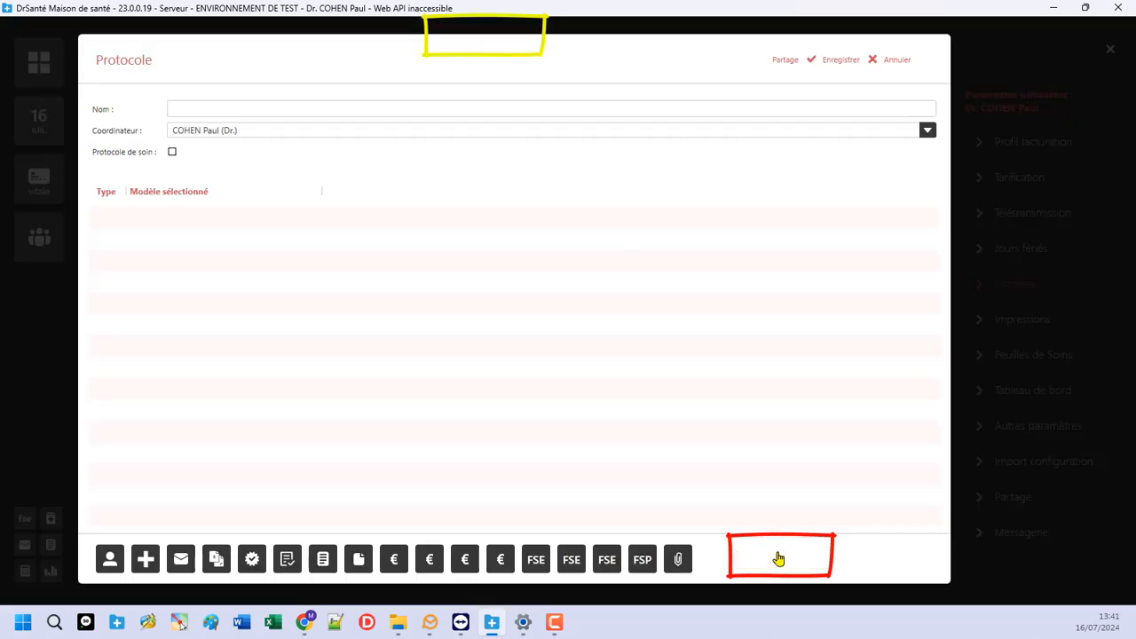
click(278, 109)
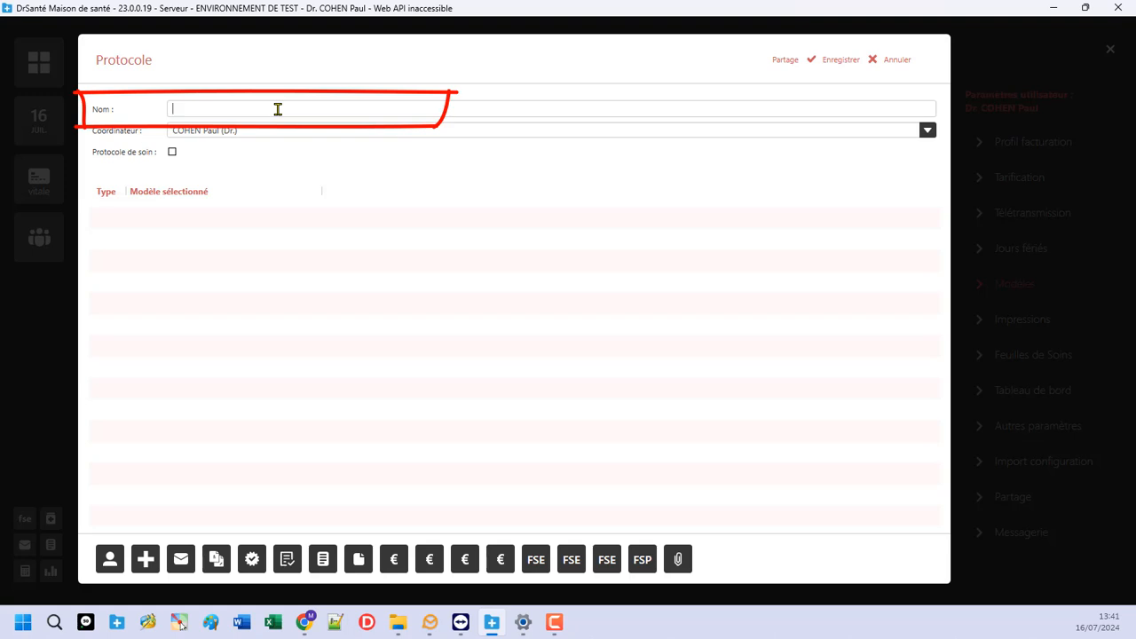
text(ODYNOPHAGIE)
Step: Consult the model order on the OAK Consult page in Chrome and add the letter "odynophagie - Consentement Patient" to the DrSanté protocol
click(305, 625)
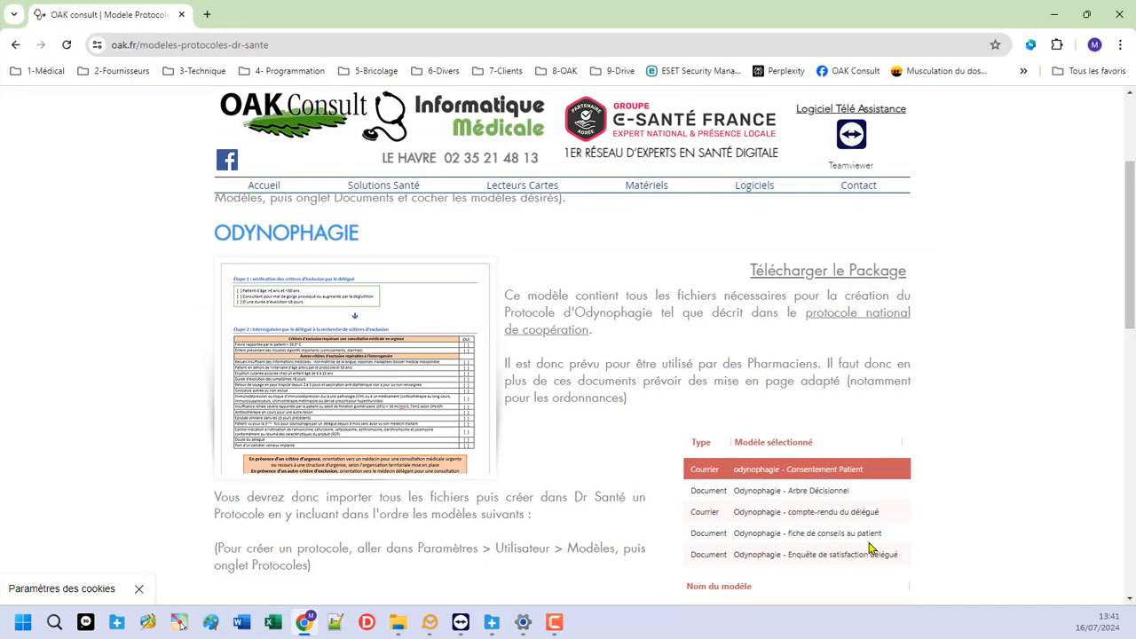
scroll(805, 495, down, 3)
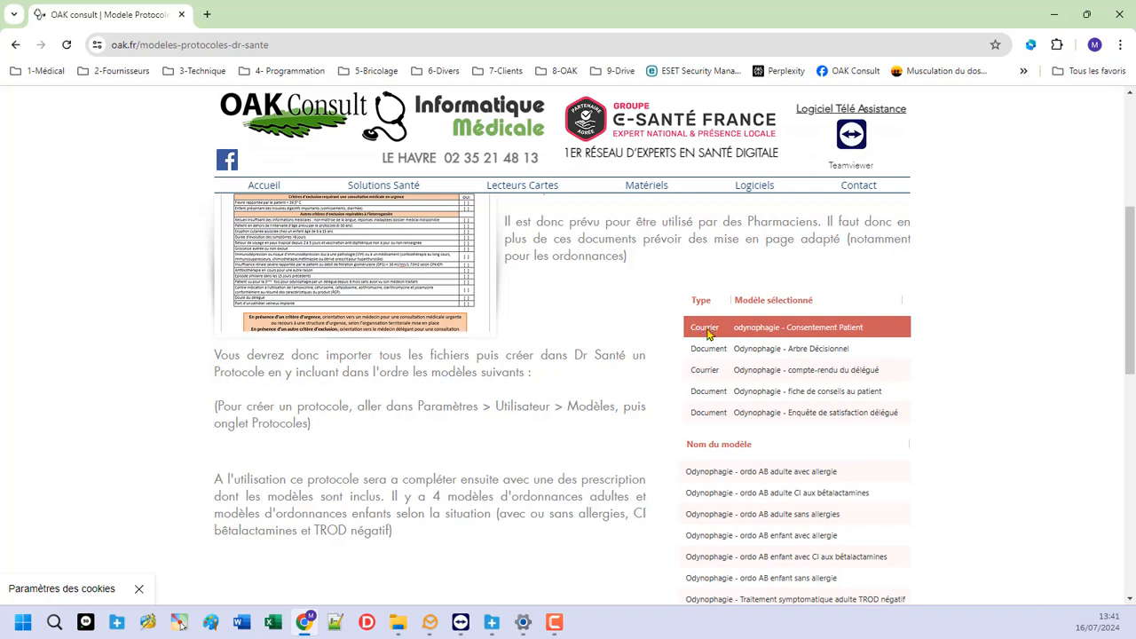
click(1055, 16)
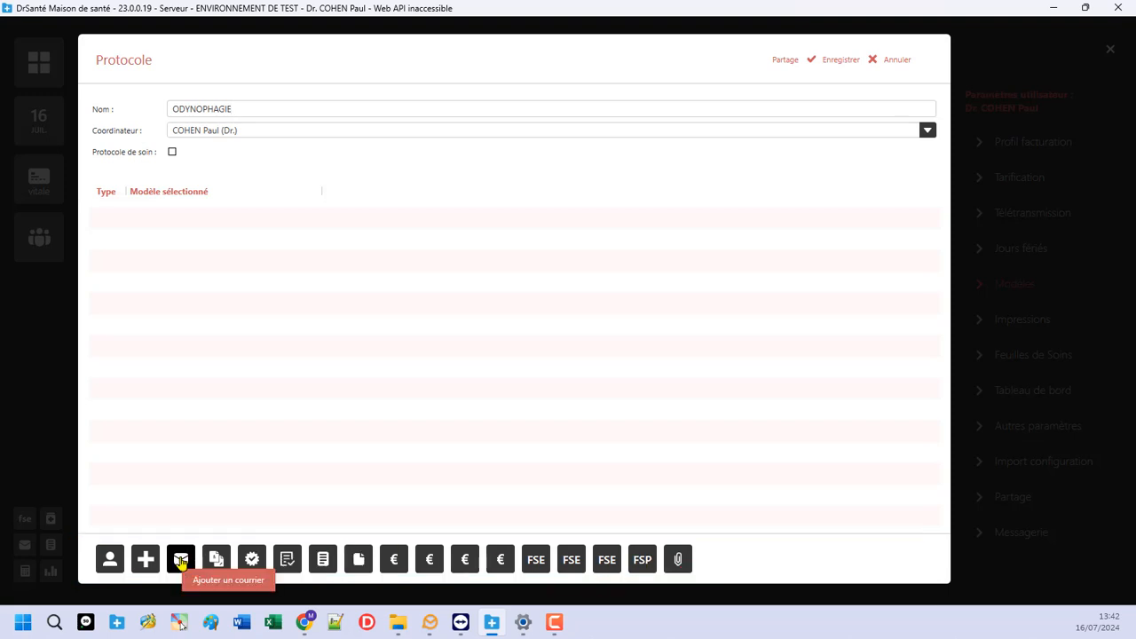
click(181, 559)
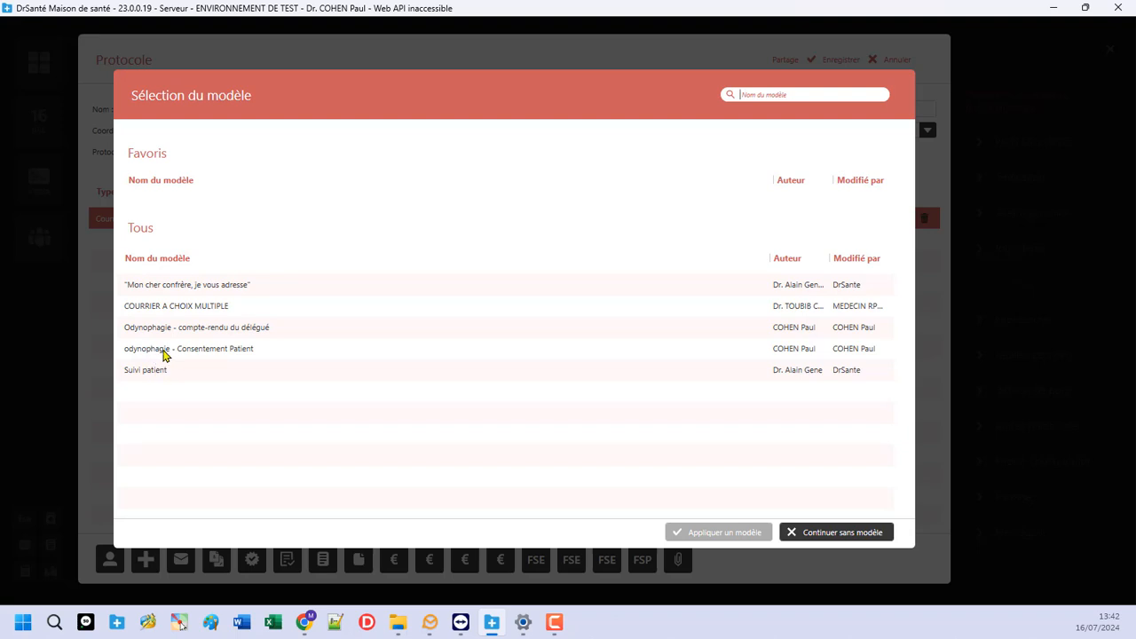
double_click(164, 352)
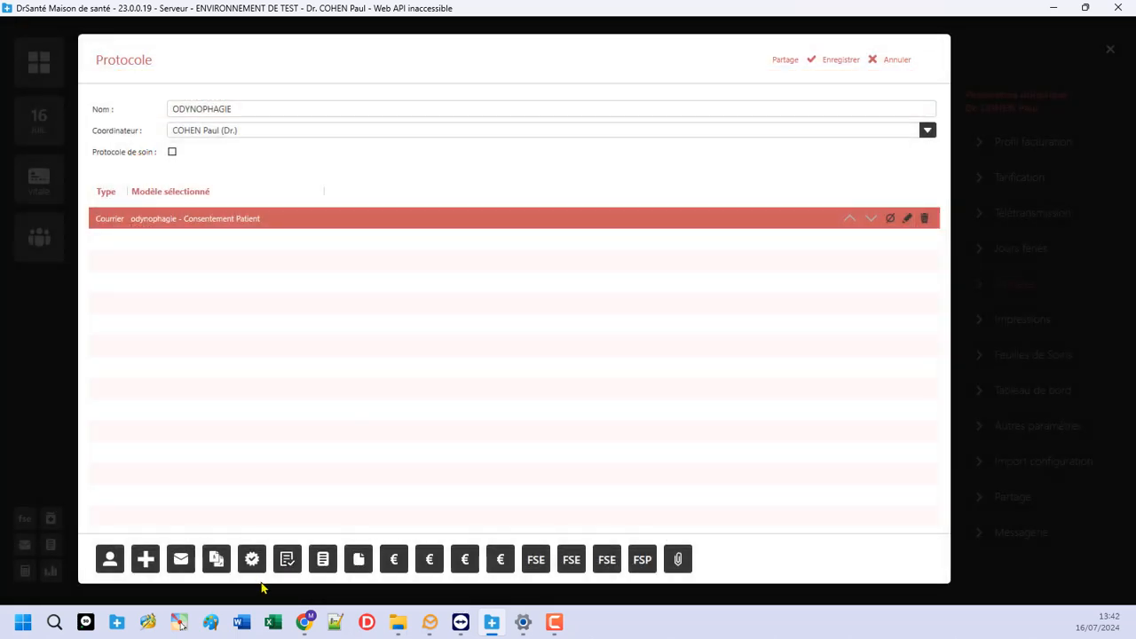
Step: Add the document "Odynophagie - Arbre Décisionnel" to the protocol, and move the consent letter down and back up to first place
click(359, 561)
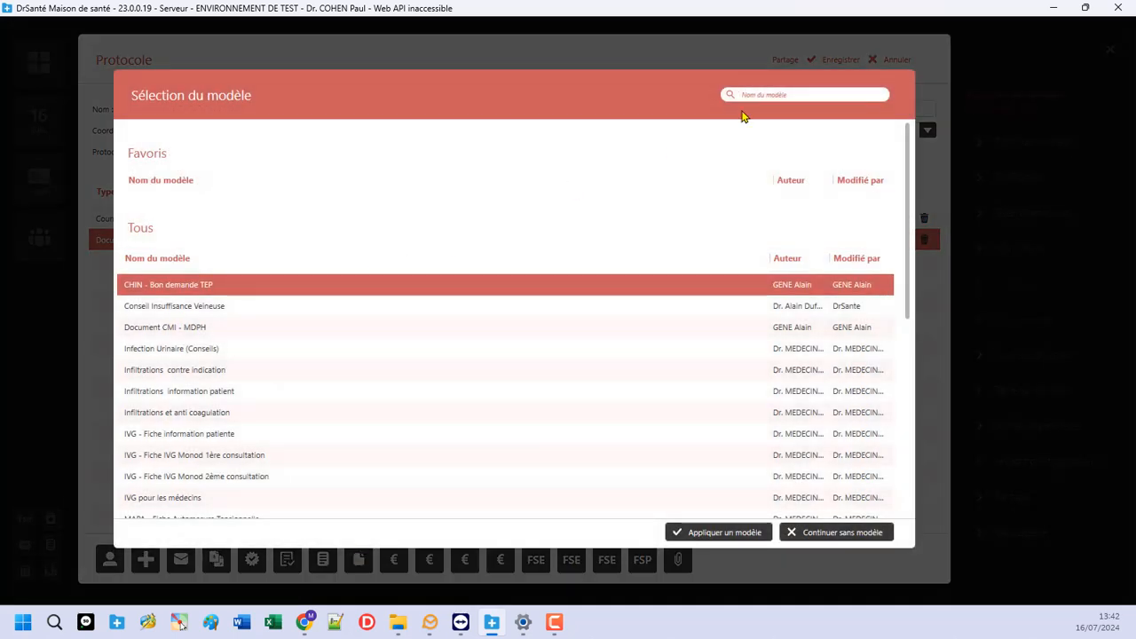
text(ODY)
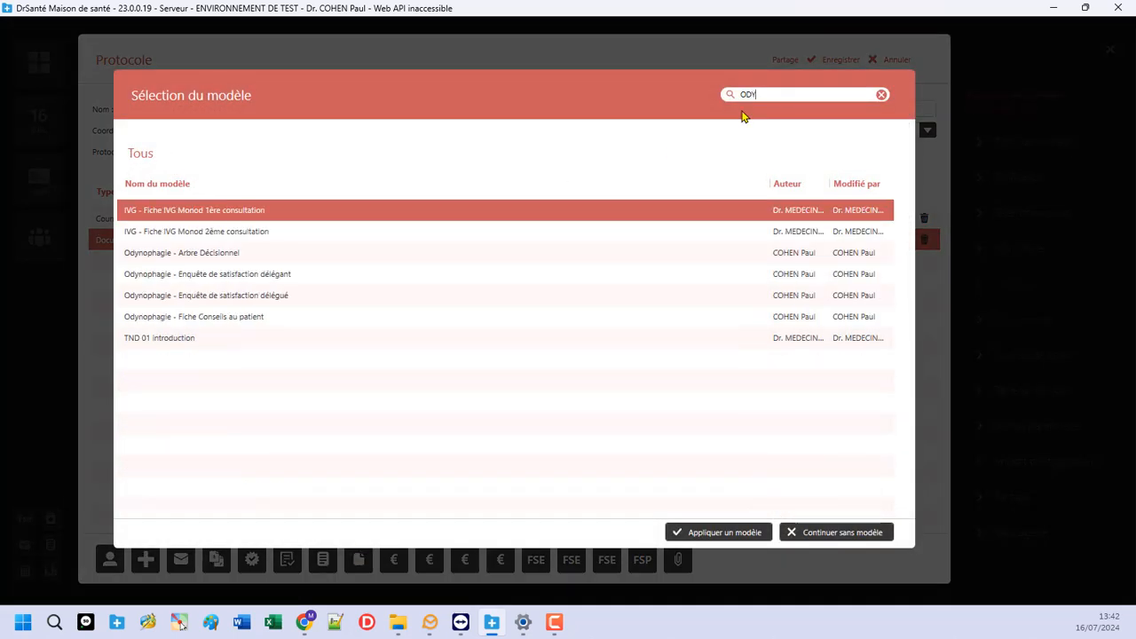
double_click(218, 213)
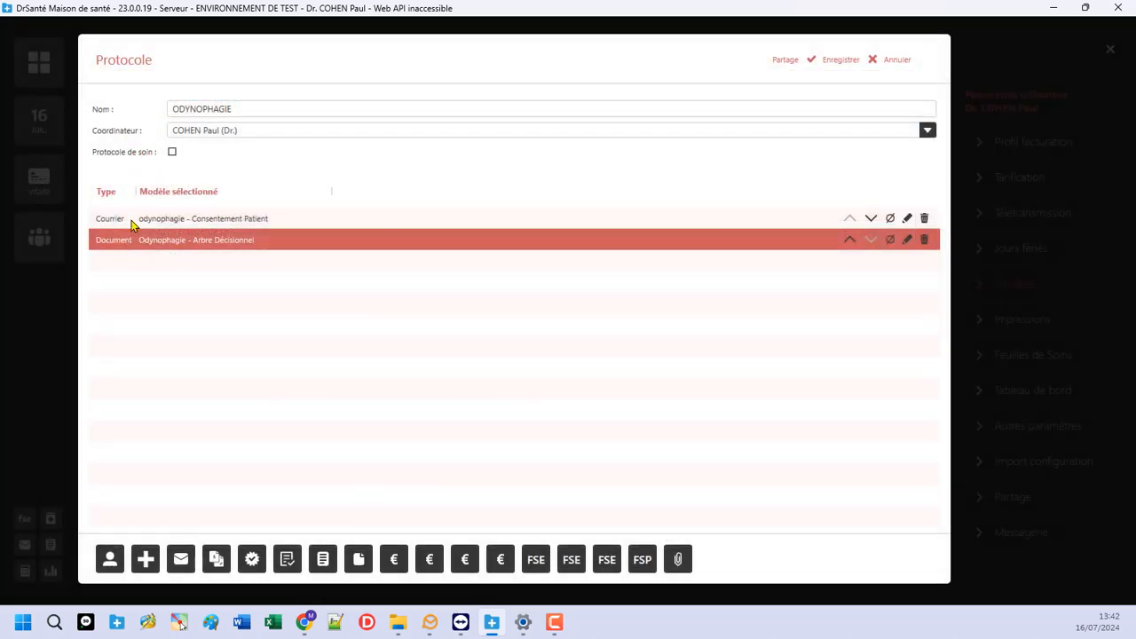
click(871, 219)
click(850, 243)
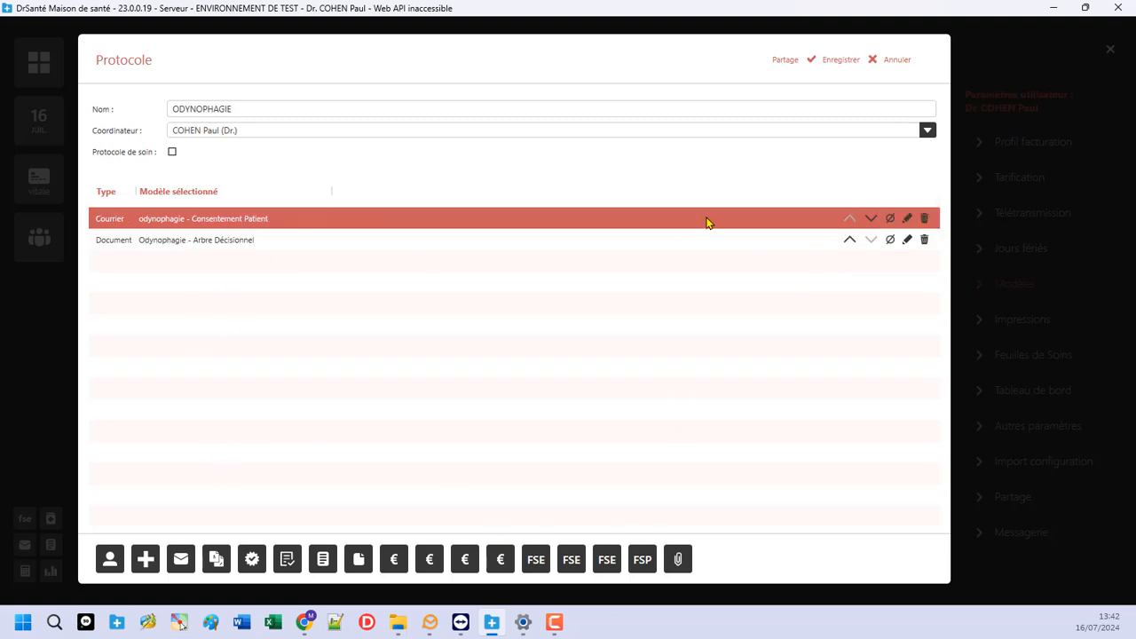
Step: Following the web page's order, add the letter "Odynophagie - compte-rendu du délégué" and the document "Odynophagie - Fiche Conseils au patient" to the protocol
click(304, 621)
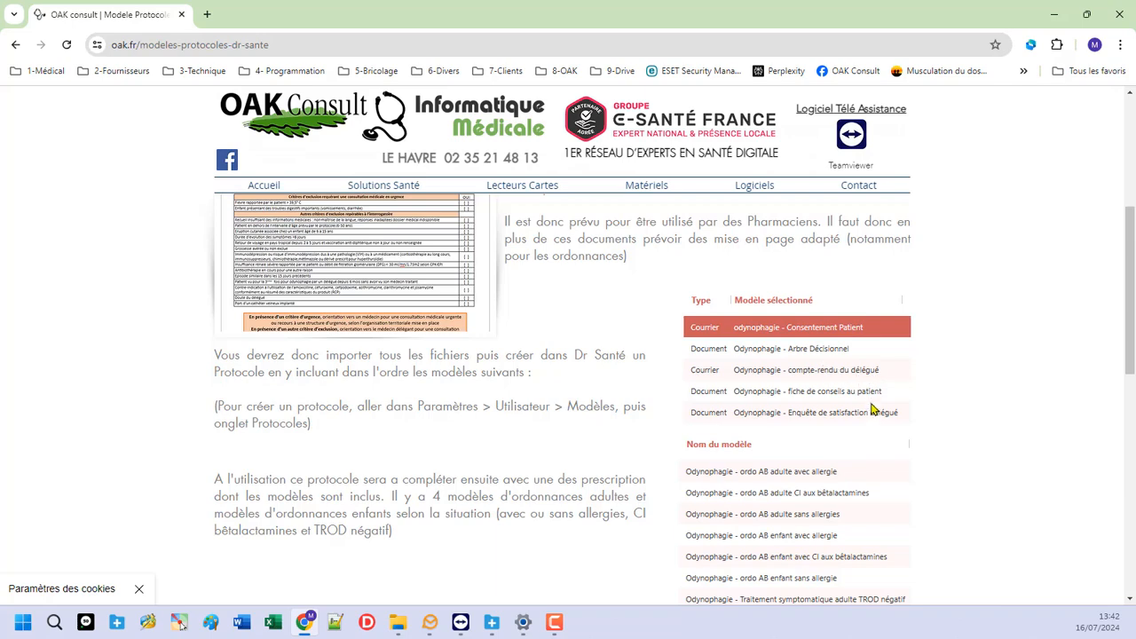
click(1055, 16)
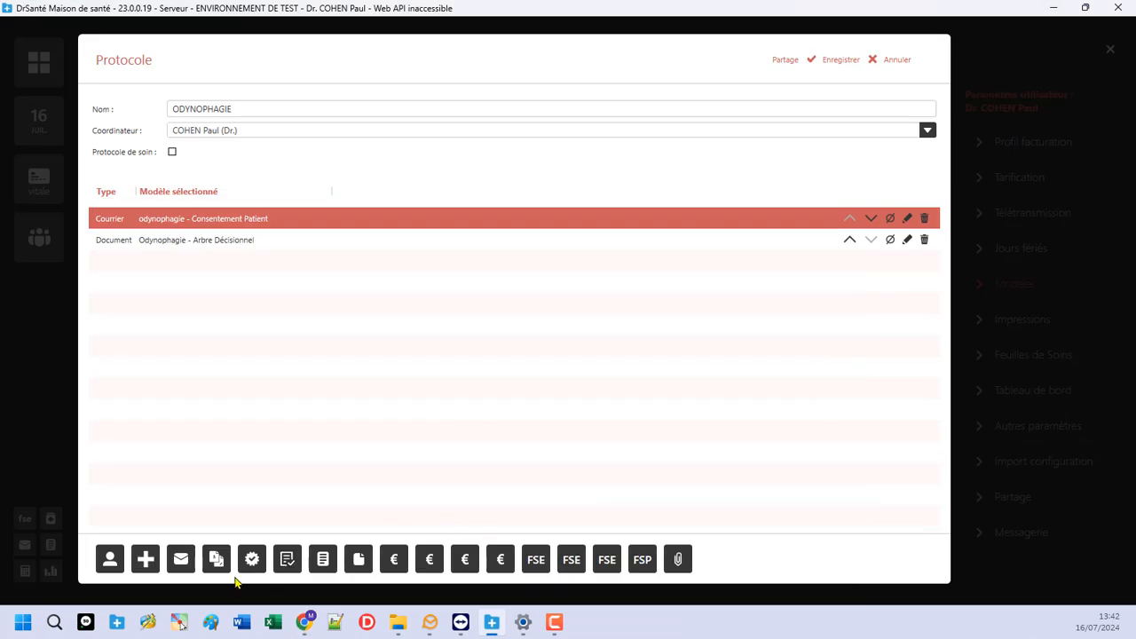
click(181, 560)
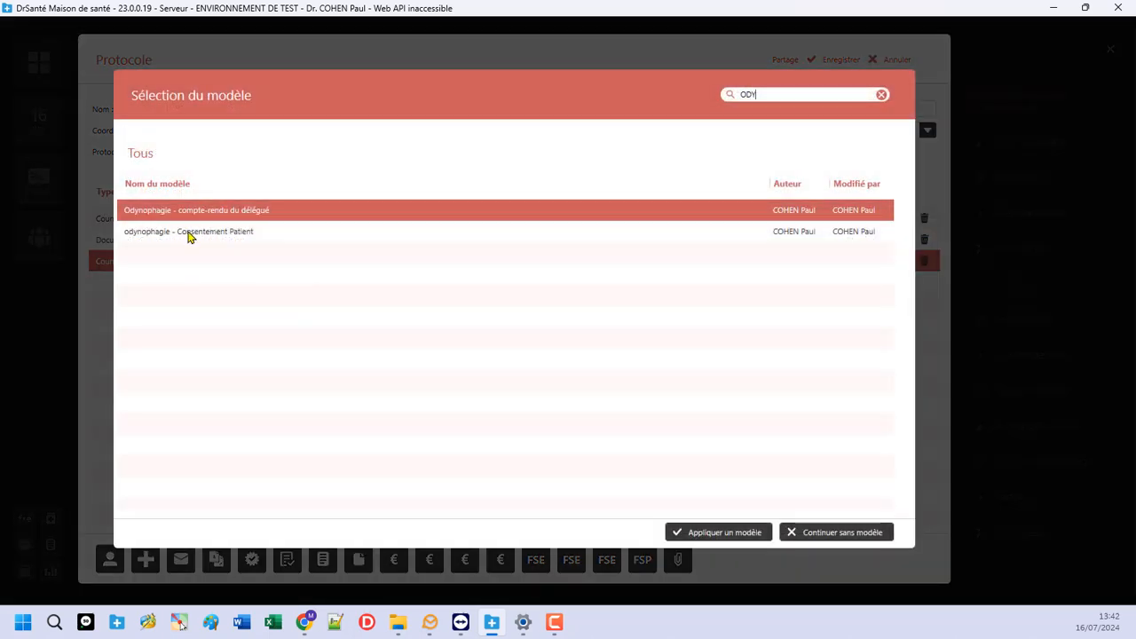
double_click(210, 212)
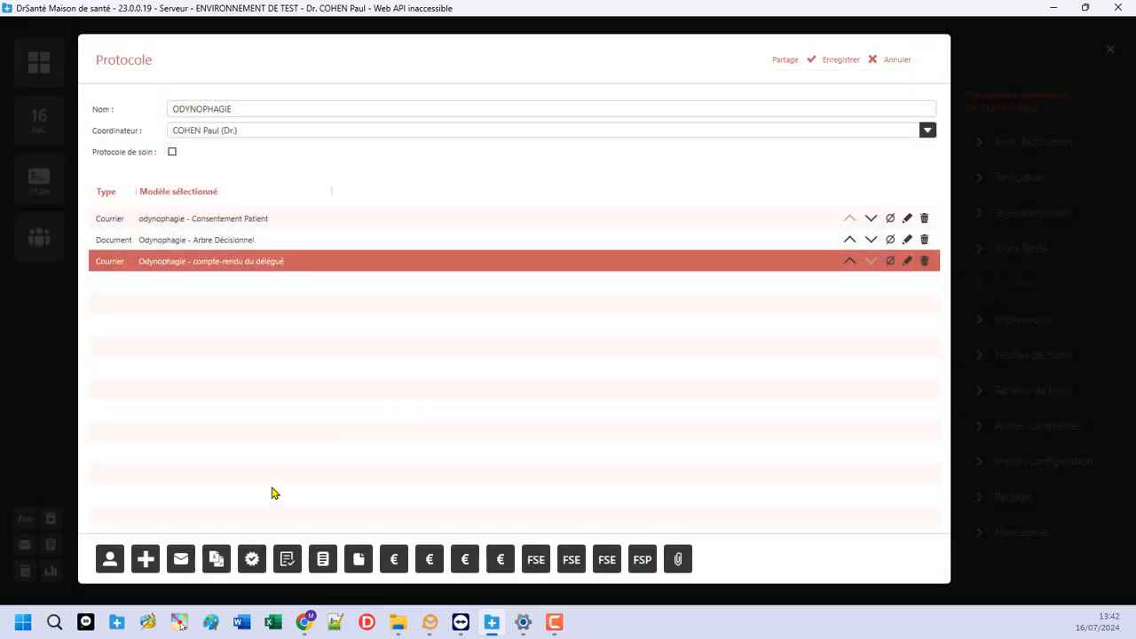
click(360, 561)
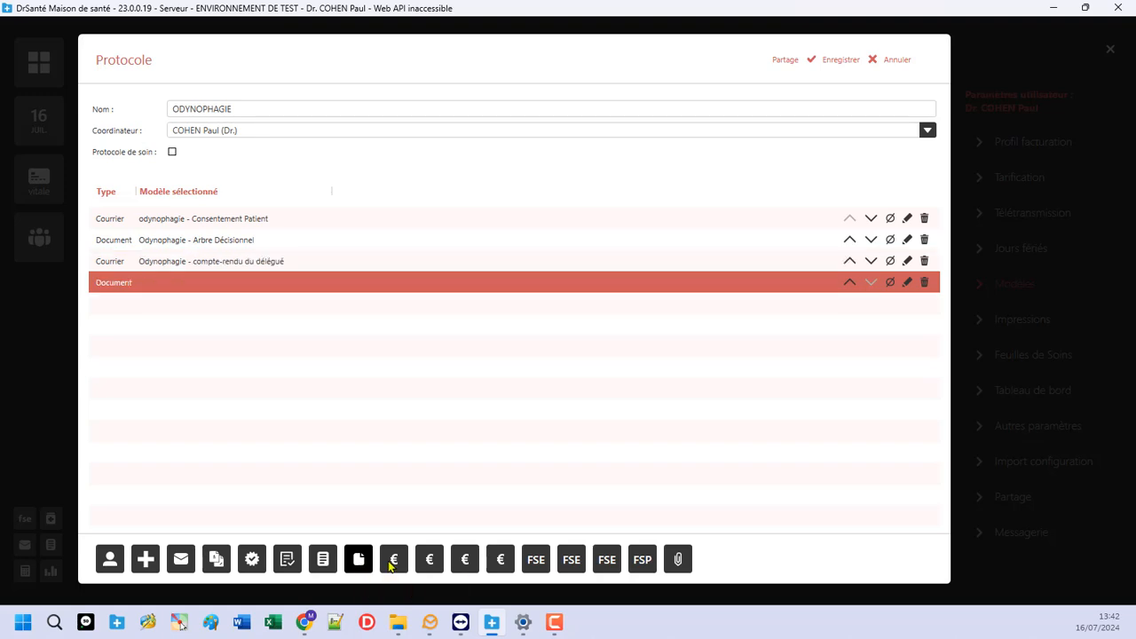
double_click(233, 272)
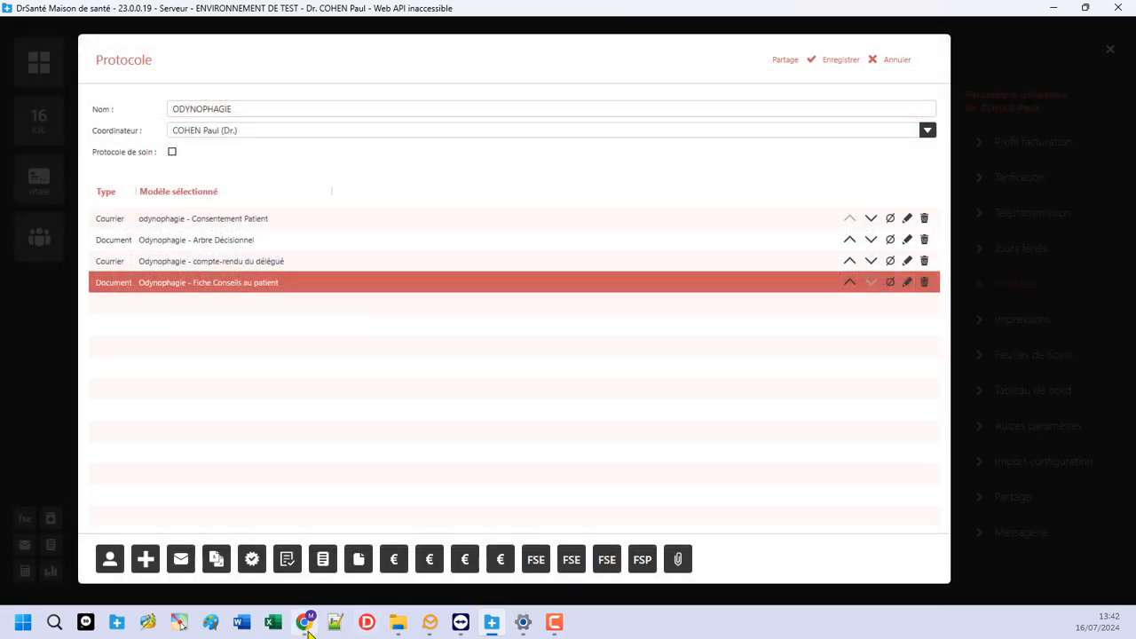
Step: Check the web page's list again, add the document "Odynophagie - Enquête de satisfaction délégué" as the last item, and save the protocol
click(307, 628)
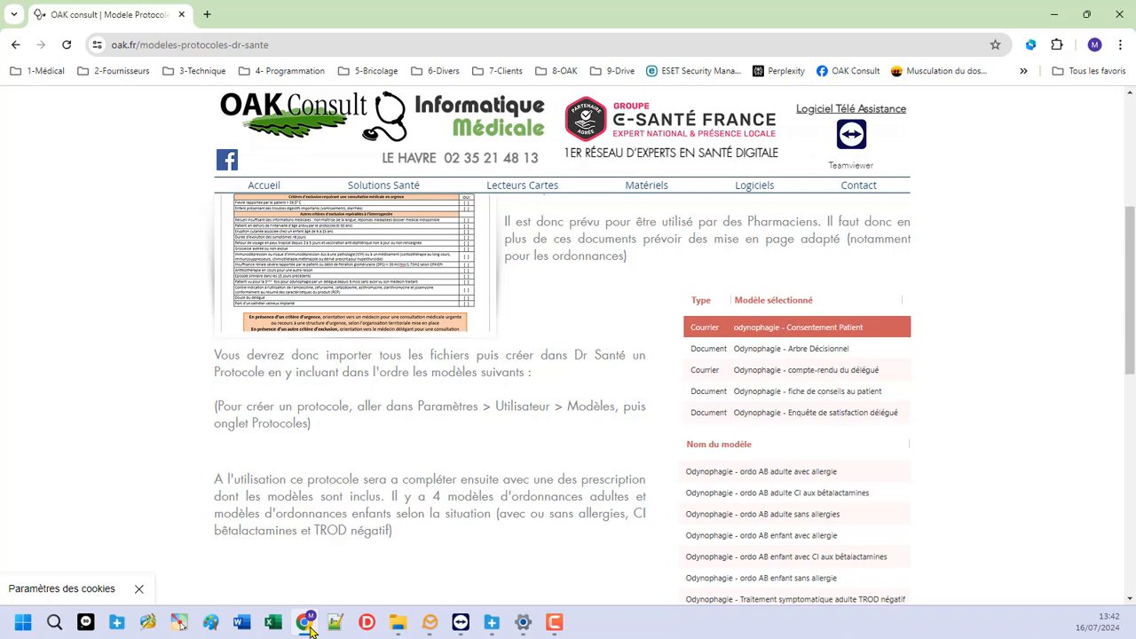
click(307, 629)
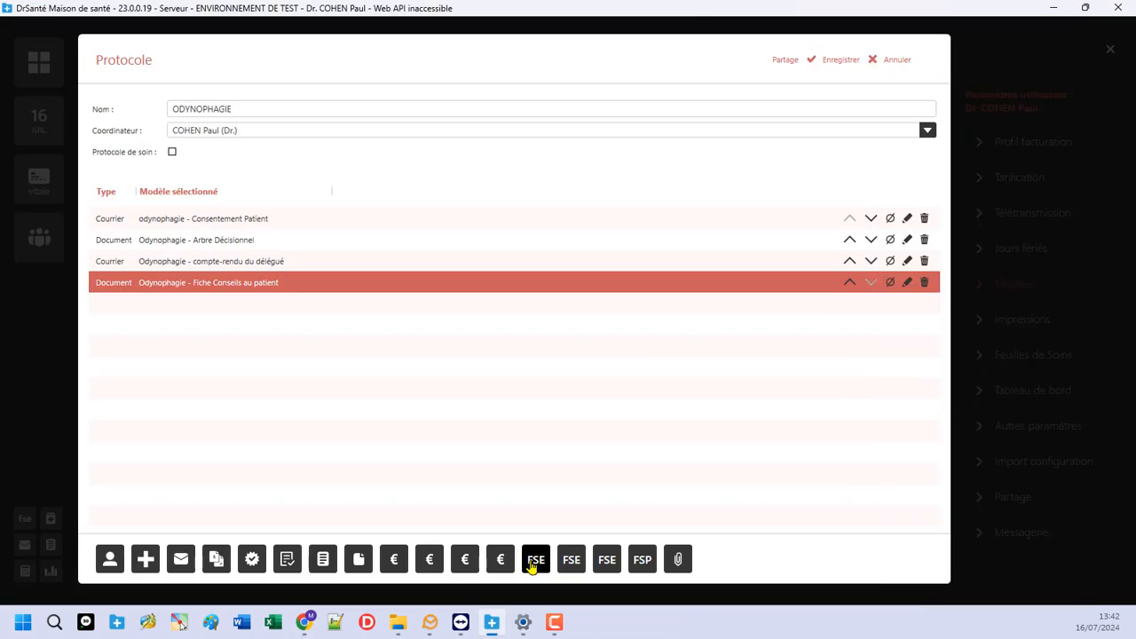
click(358, 562)
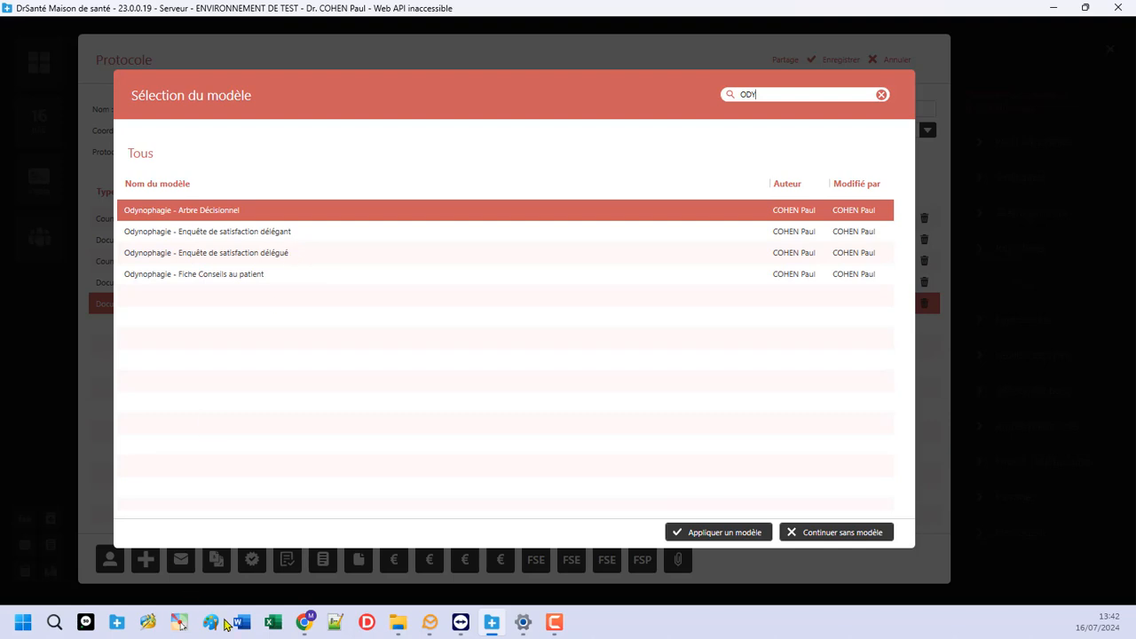
click(305, 624)
click(304, 624)
double_click(268, 254)
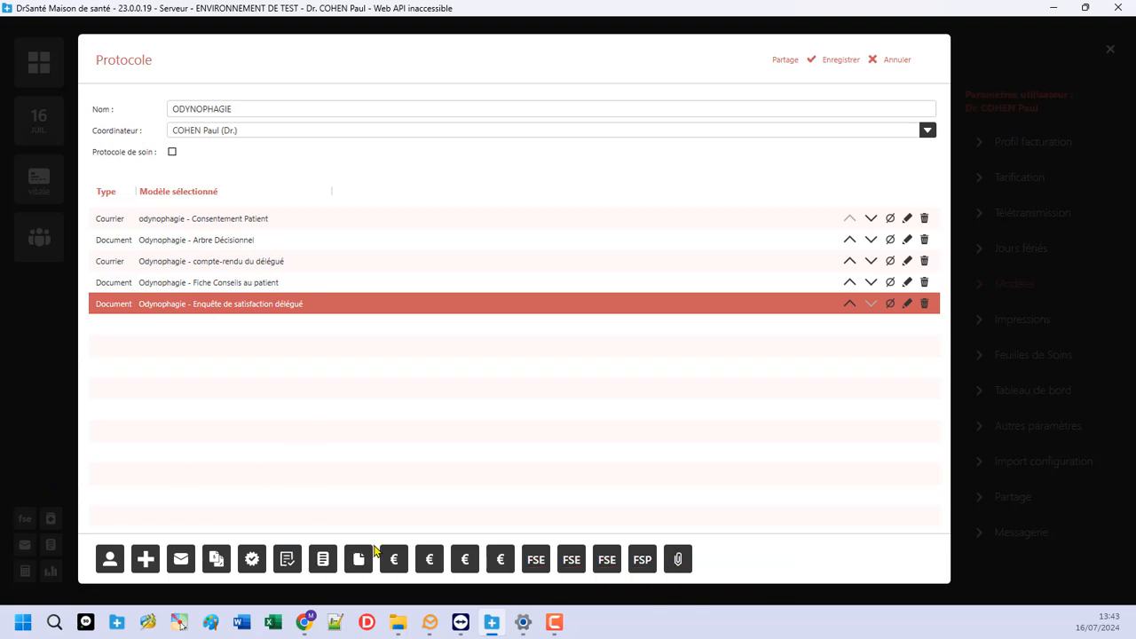
click(840, 61)
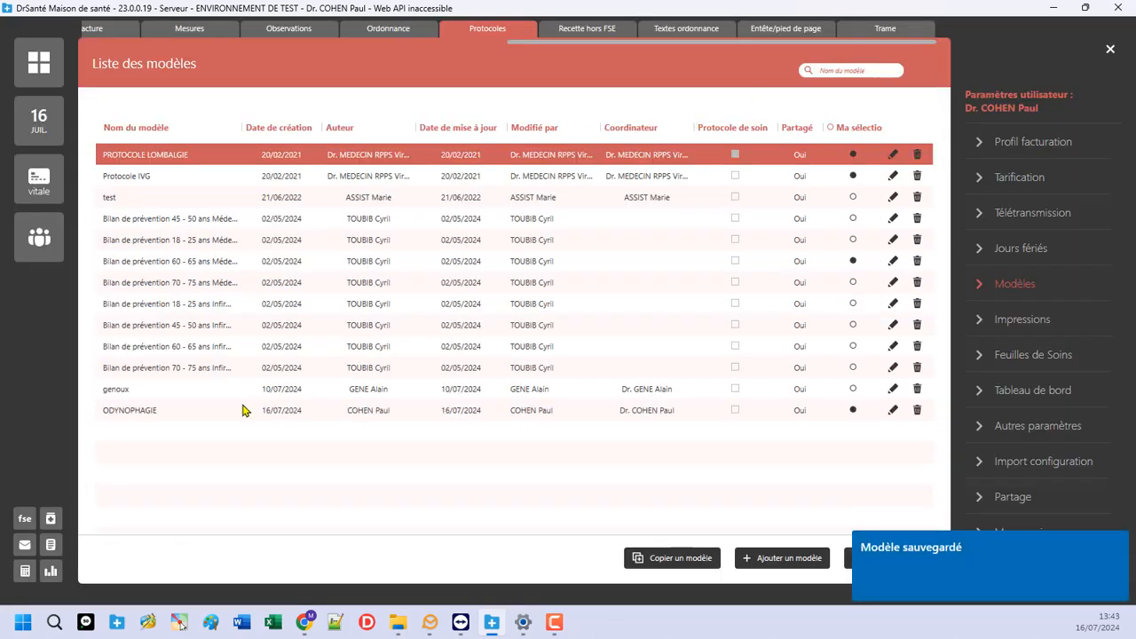
Step: Search the patient list by surname and open the 45-year-old patient's record
click(41, 249)
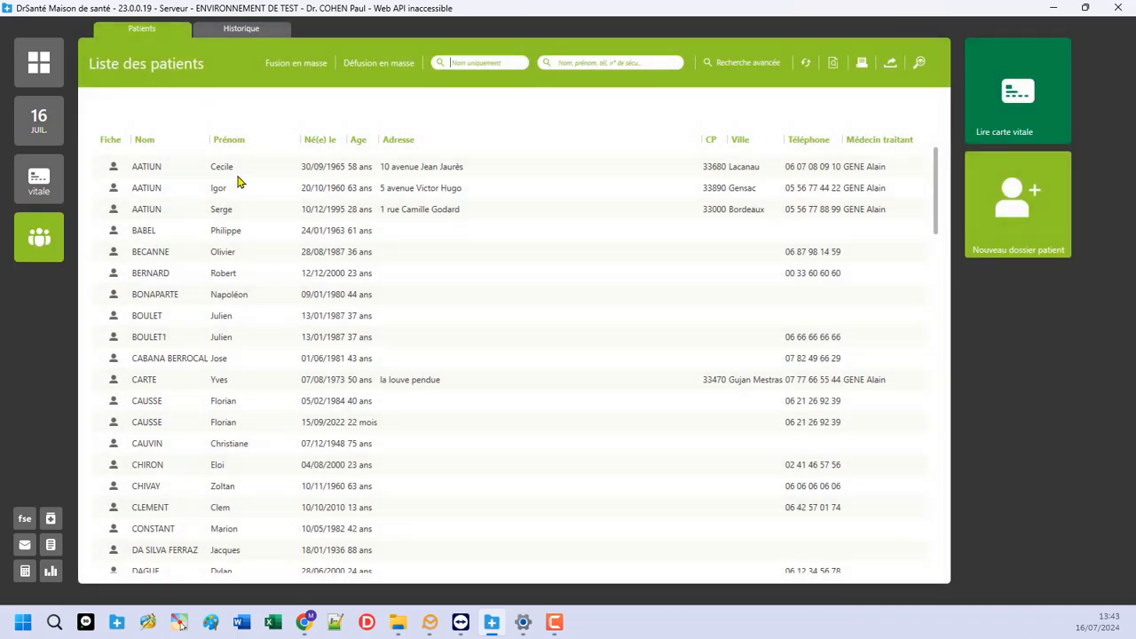
text(DESM)
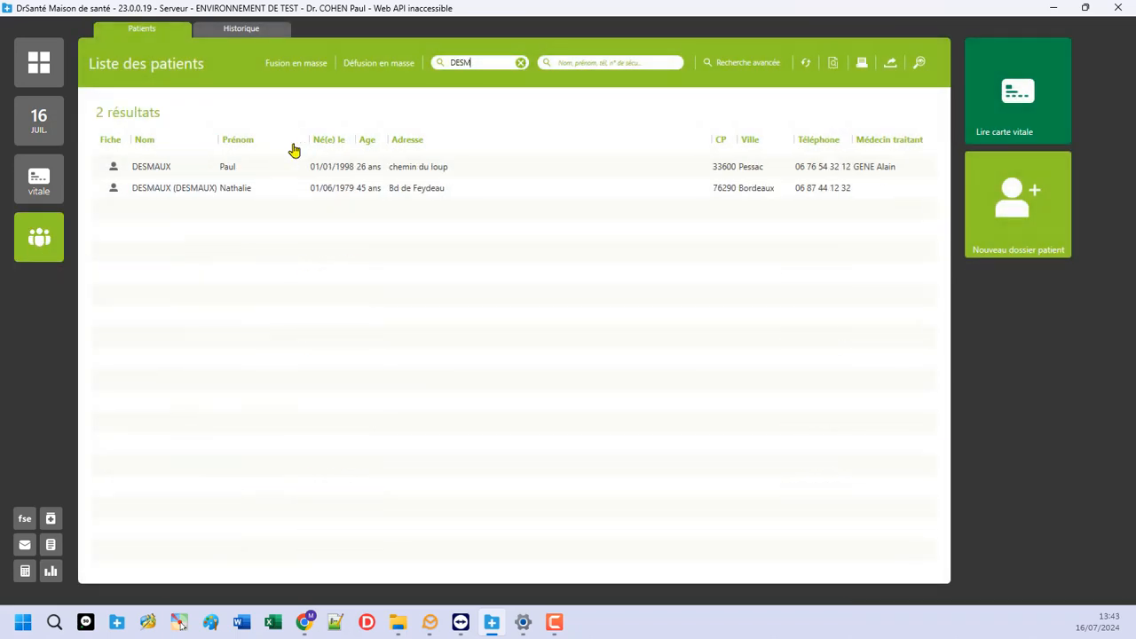
double_click(206, 195)
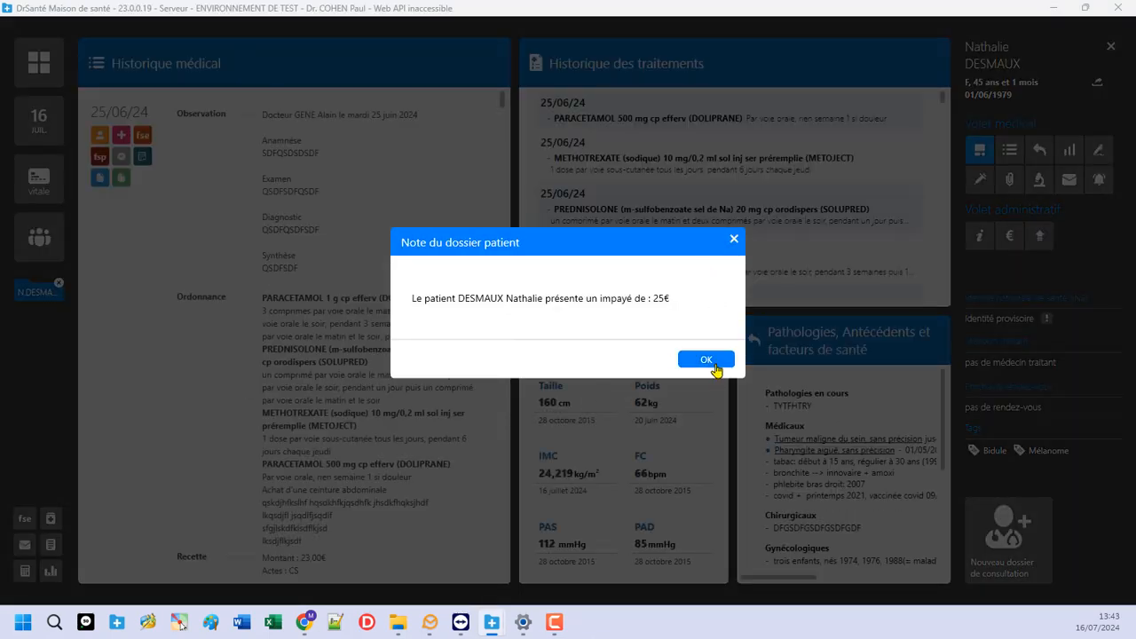
Step: Dismiss the patient note, start a new consultation file with a protocol, and apply the ODYNOPHAGIE model
click(711, 361)
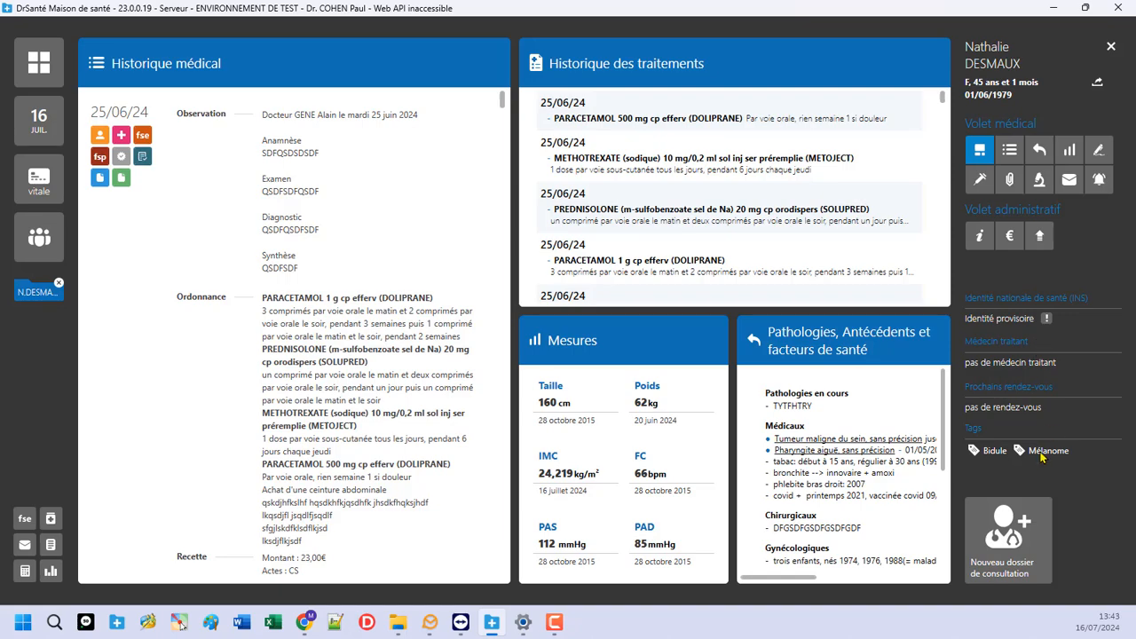
click(1025, 548)
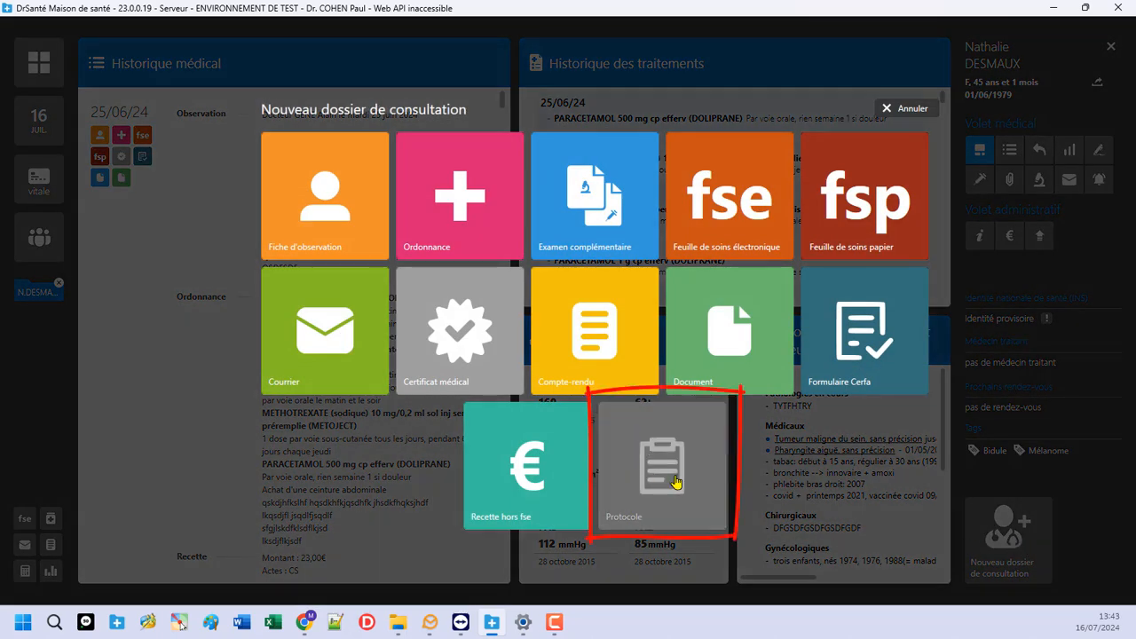
click(677, 428)
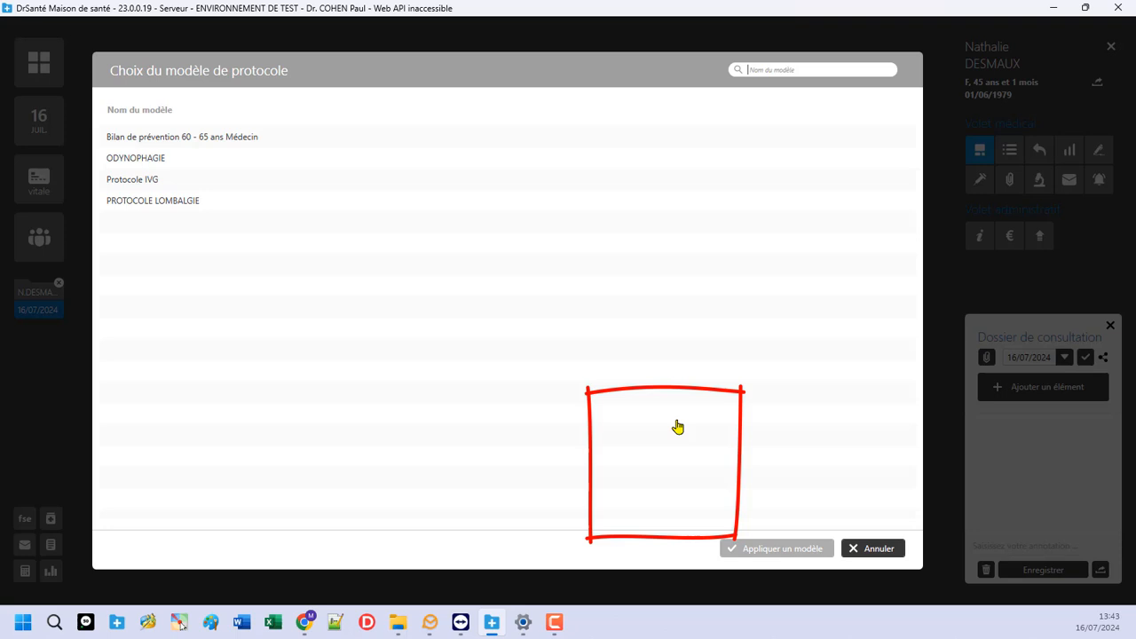
click(130, 159)
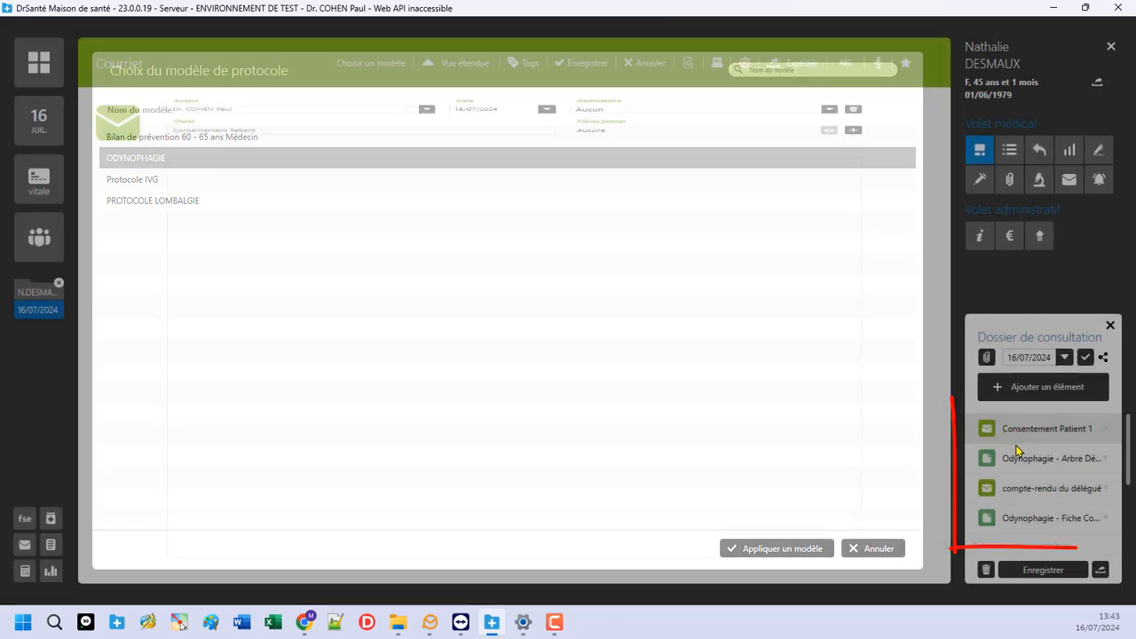
Step: Review the consultation file's elements, viewing the decision tree document and the delegate's report, and finish on the patient consent letter
scroll(1036, 494, down, 2)
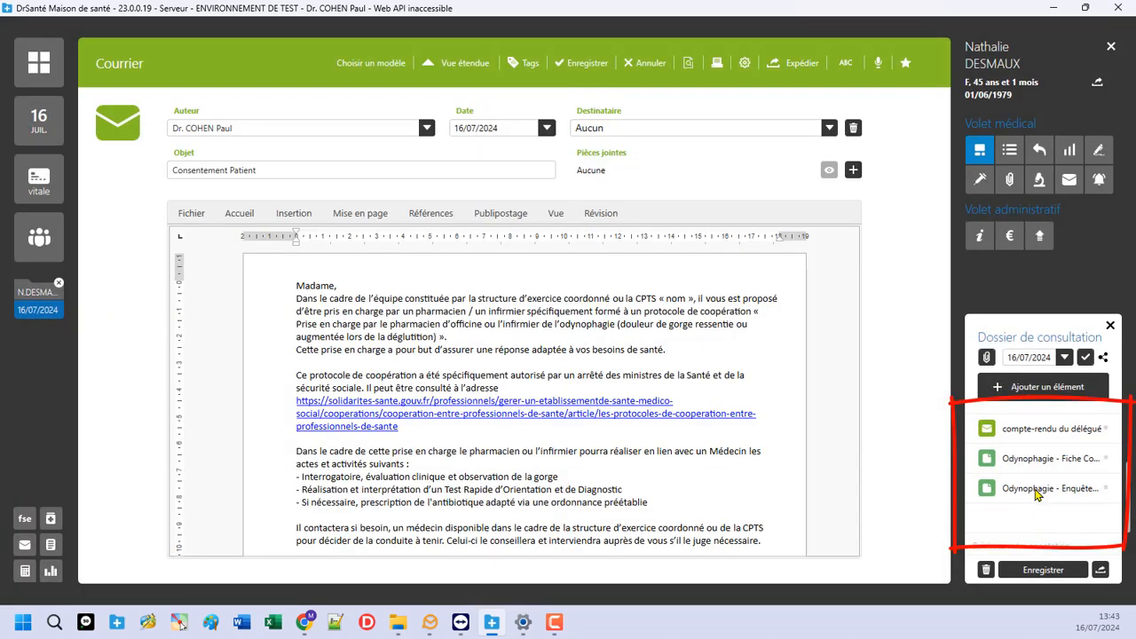
scroll(1036, 495, up, 2)
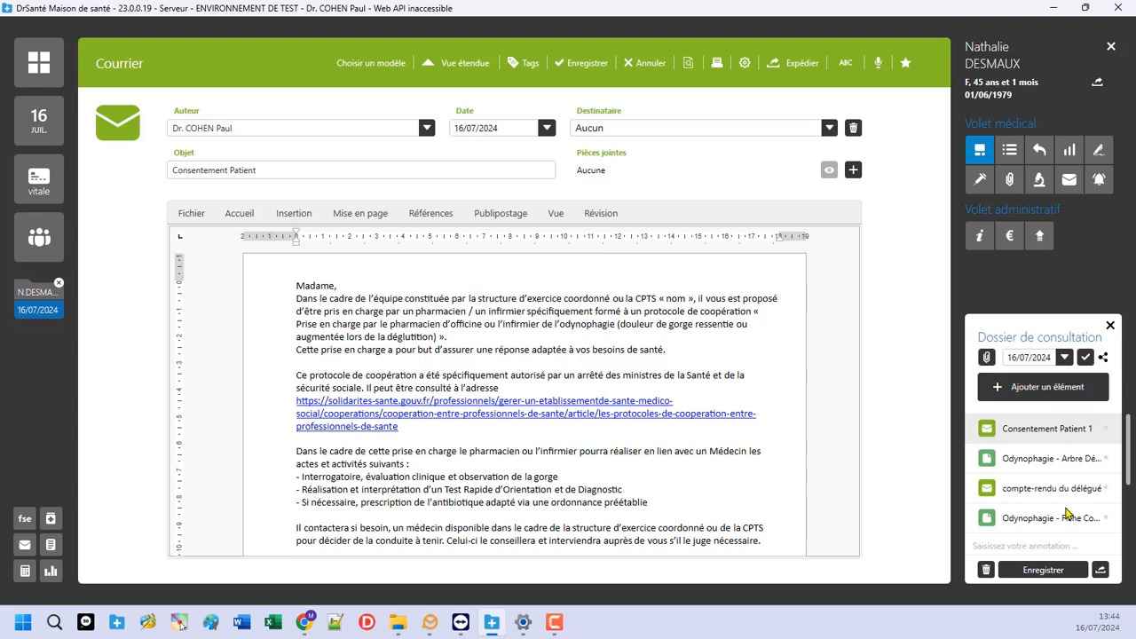
click(1035, 458)
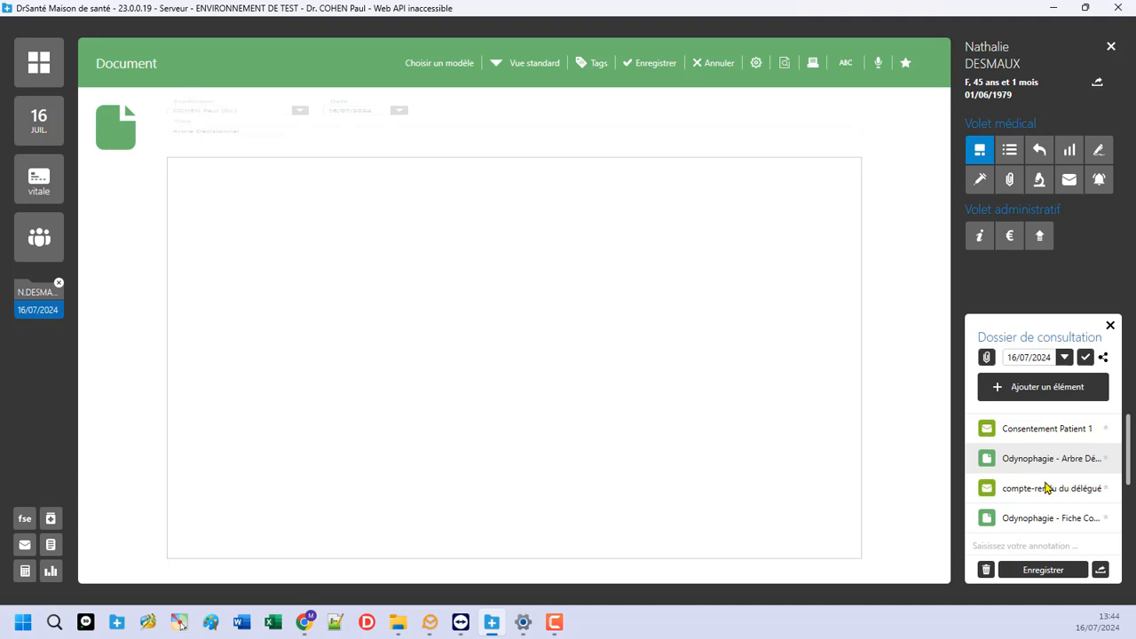
click(1052, 497)
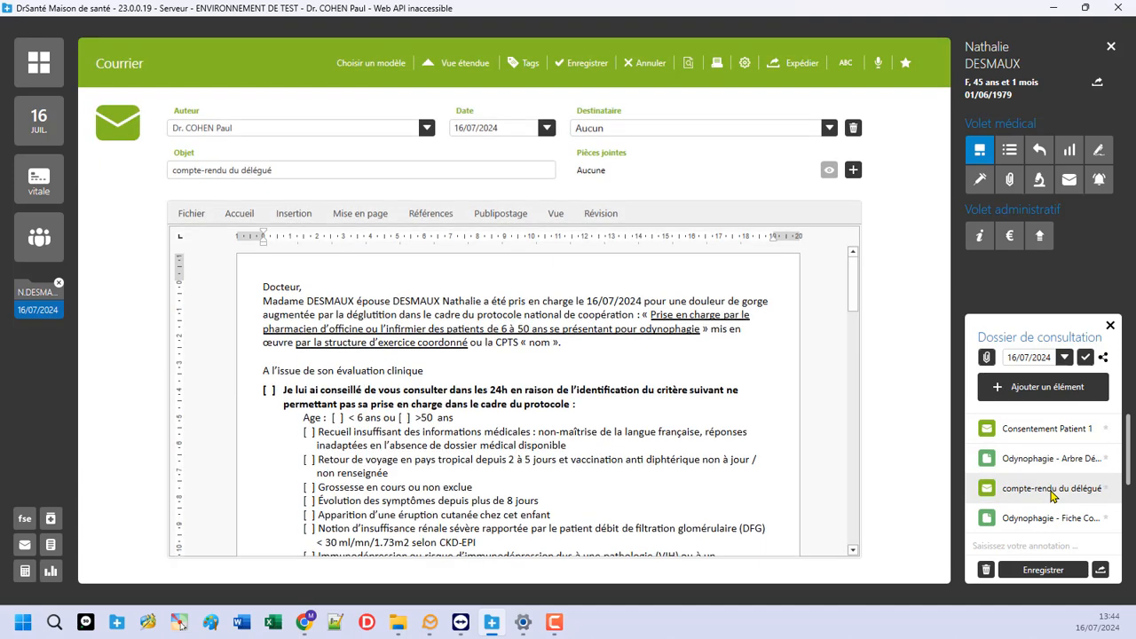
click(1032, 433)
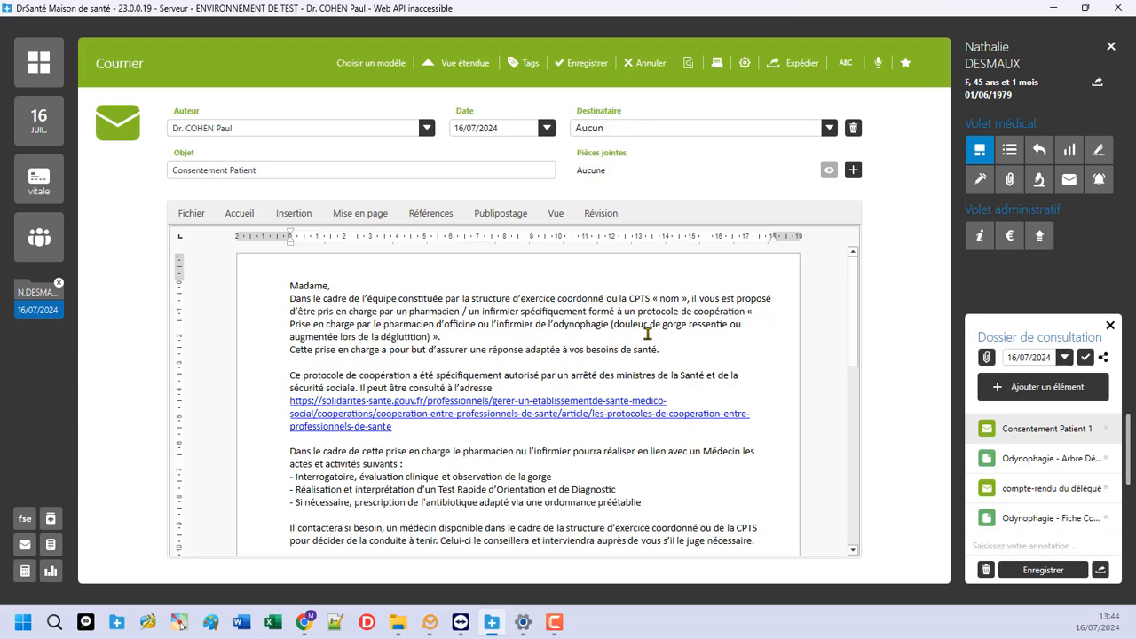
Step: View the advanced search criteria of the patient list, including Protocole, and return to the consultation dated 16/07/2024
click(44, 236)
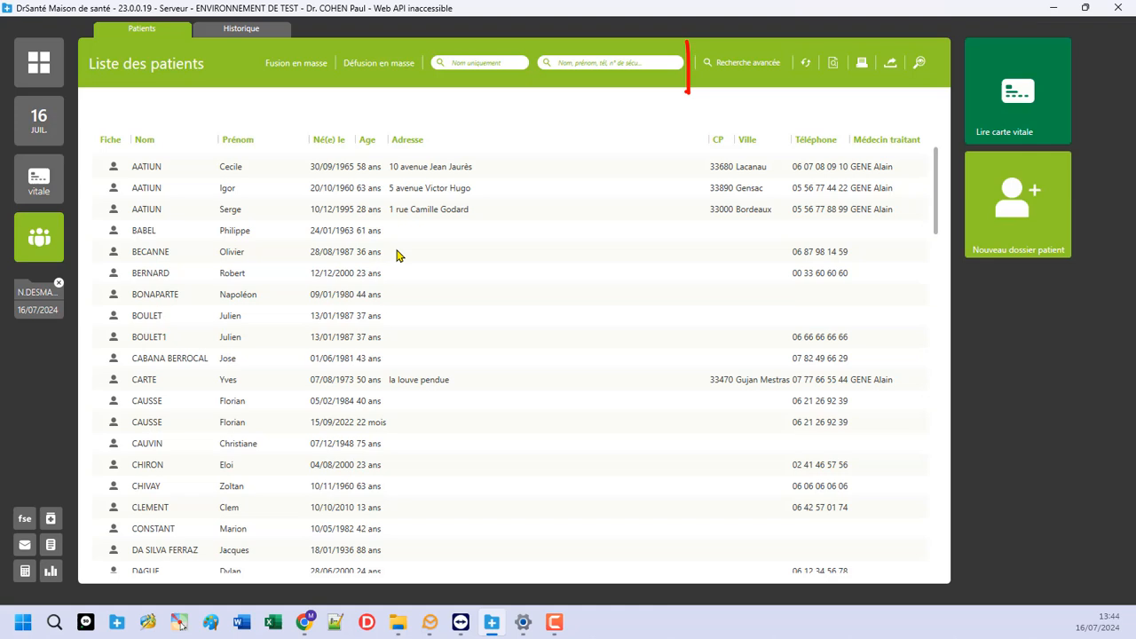
click(742, 63)
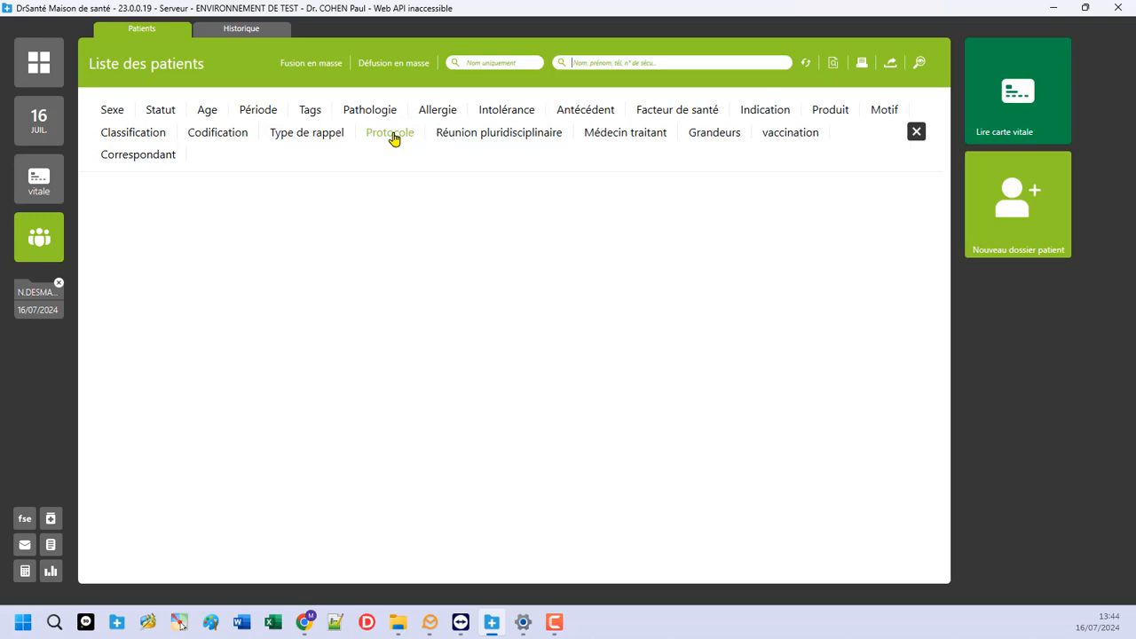
click(37, 310)
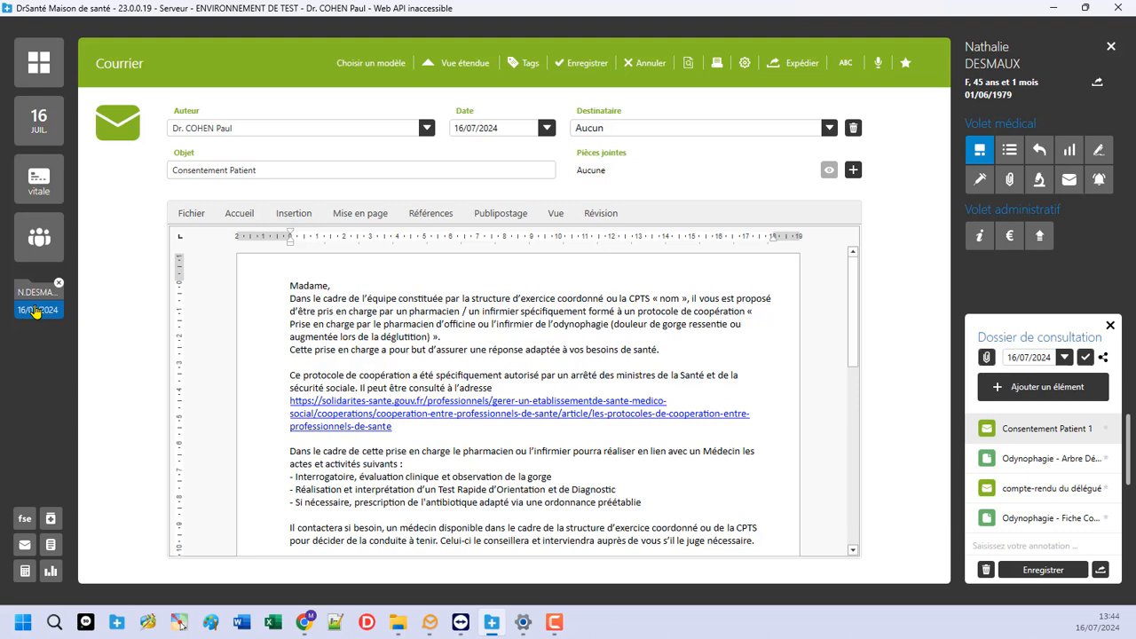